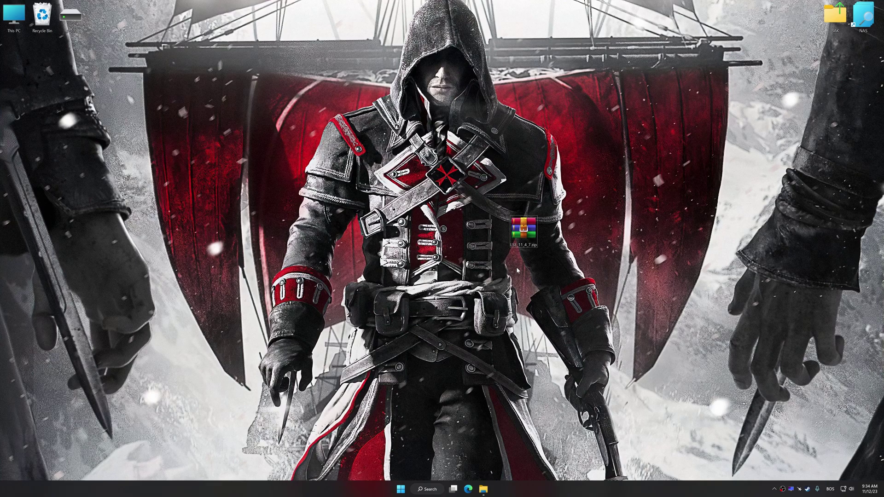
Step: Extract the zip with WinRAR and install Low Specs Experience v11.4.7, accepting the license
right_click(523, 231)
mouse_move(546, 243)
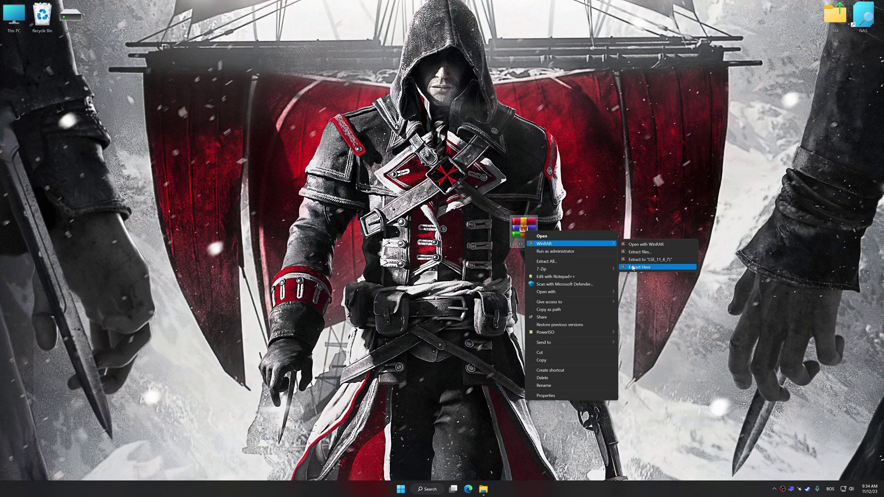
left_click(633, 266)
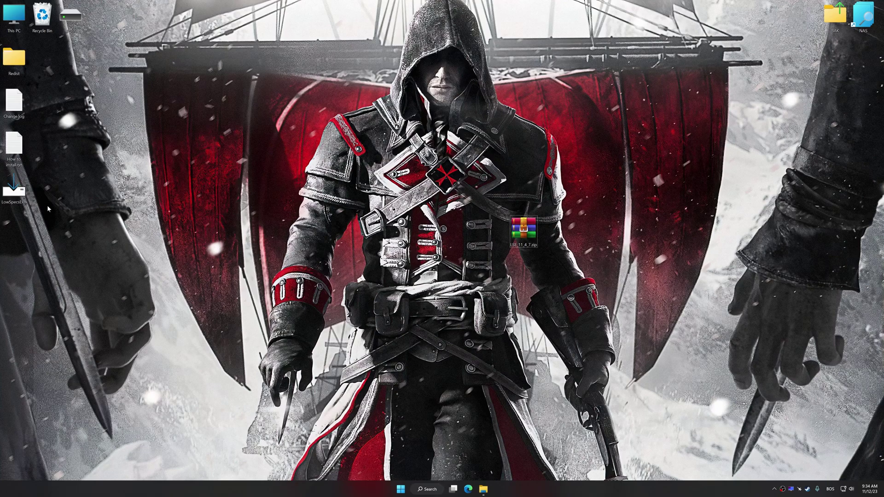
double_click(14, 194)
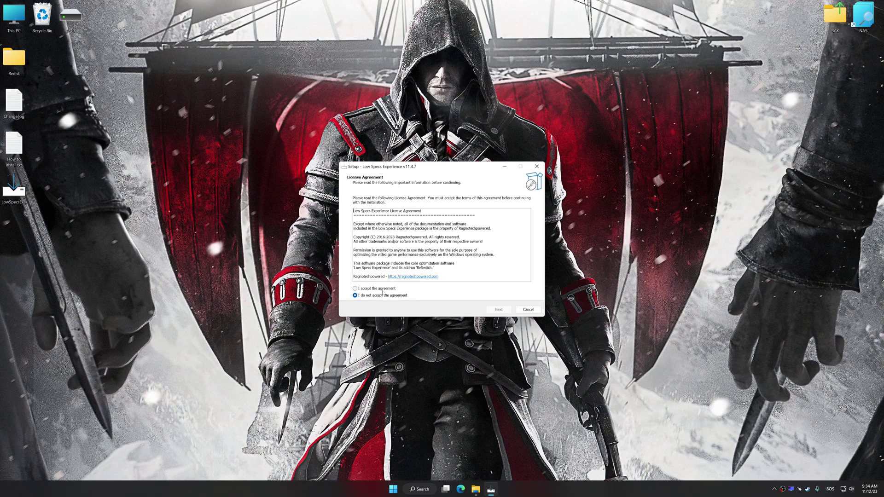
left_click(356, 289)
left_click(499, 309)
left_click(498, 309)
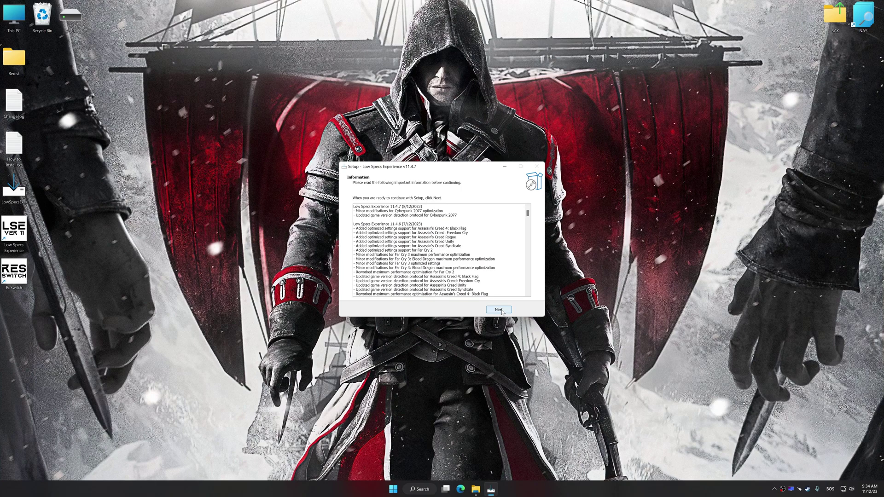
left_click(498, 309)
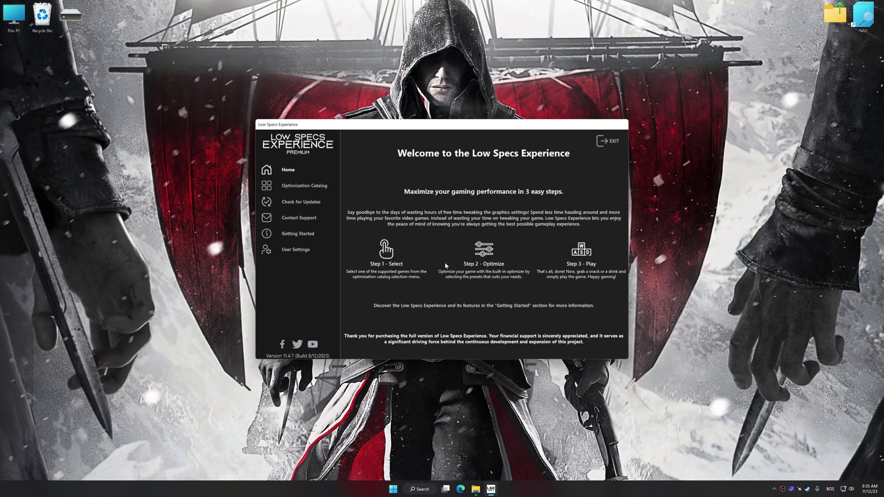
Step: Load the Assassin's Creed Rogue package from the Optimization Catalog and acknowledge the supported-version notice
left_click(303, 185)
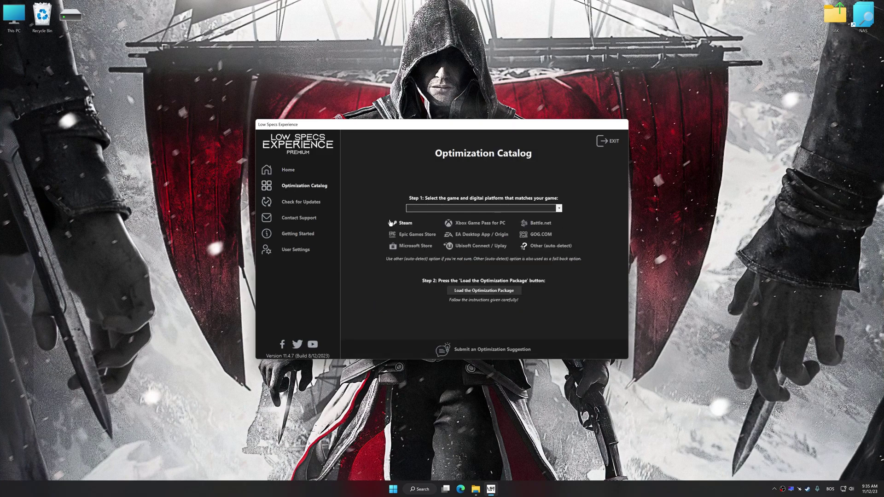
left_click(460, 208)
scroll(466, 242, "down", 3)
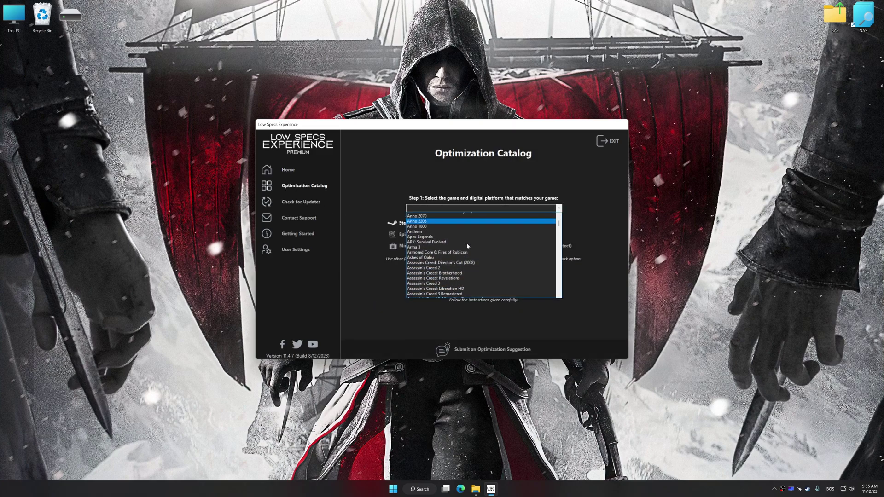
scroll(466, 242, "down", 3)
scroll(465, 242, "down", 2)
left_click(466, 250)
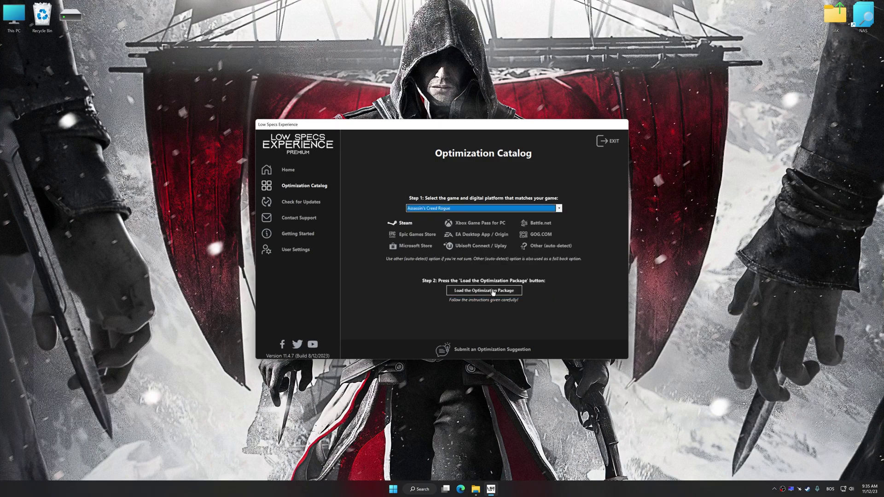
left_click(493, 291)
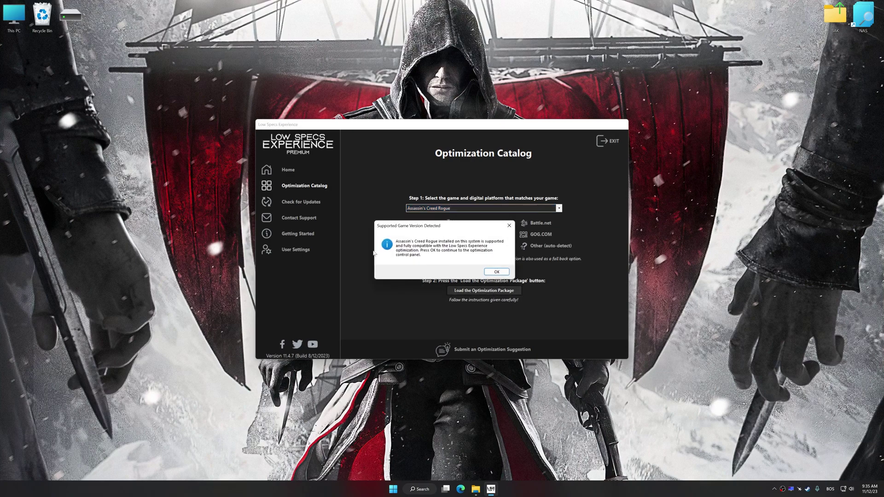
left_click(496, 273)
Step: Execute an Optimized Settings optimization with the Performance preset at 3840 x 2160 resolution
left_click(497, 273)
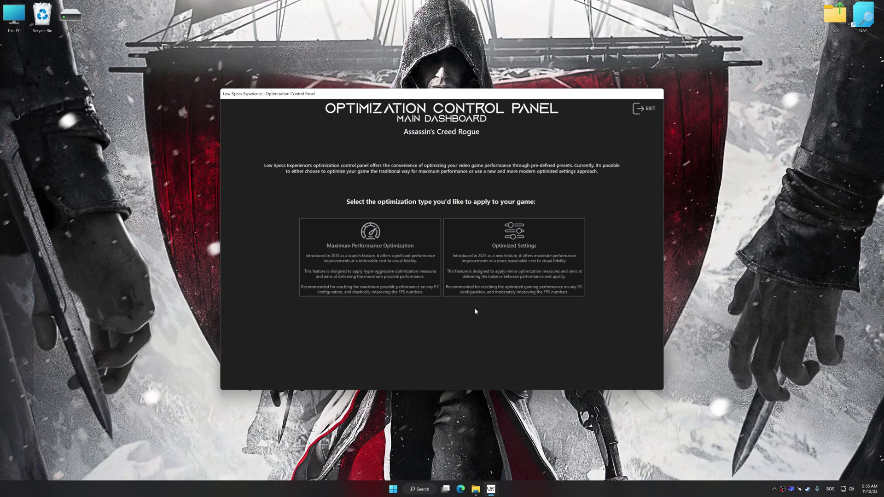
left_click(499, 262)
left_click(334, 175)
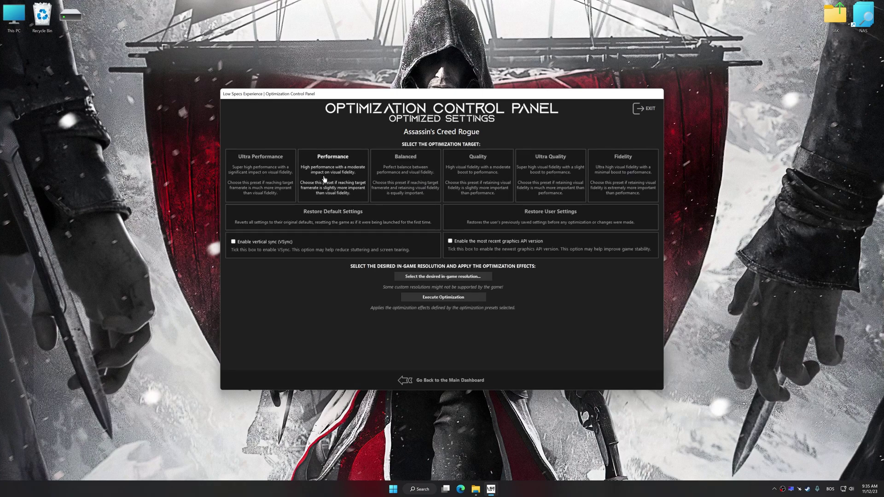
left_click(443, 277)
scroll(445, 311, "down", 3)
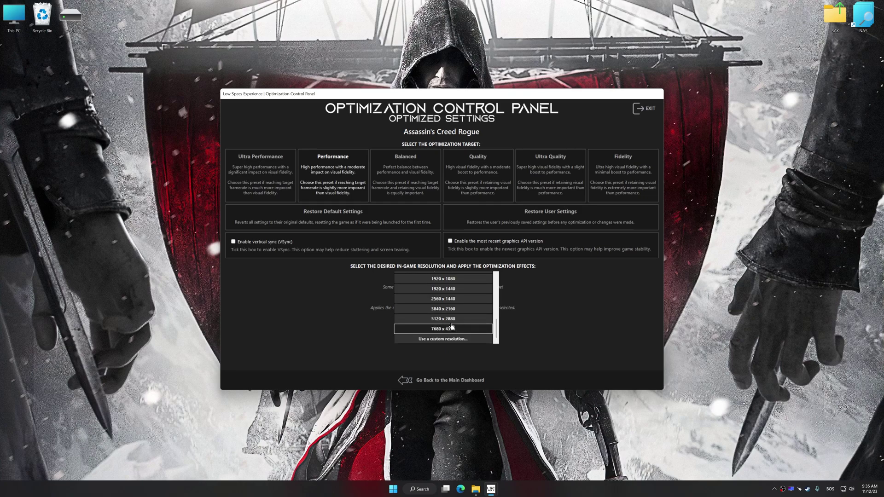
left_click(443, 342)
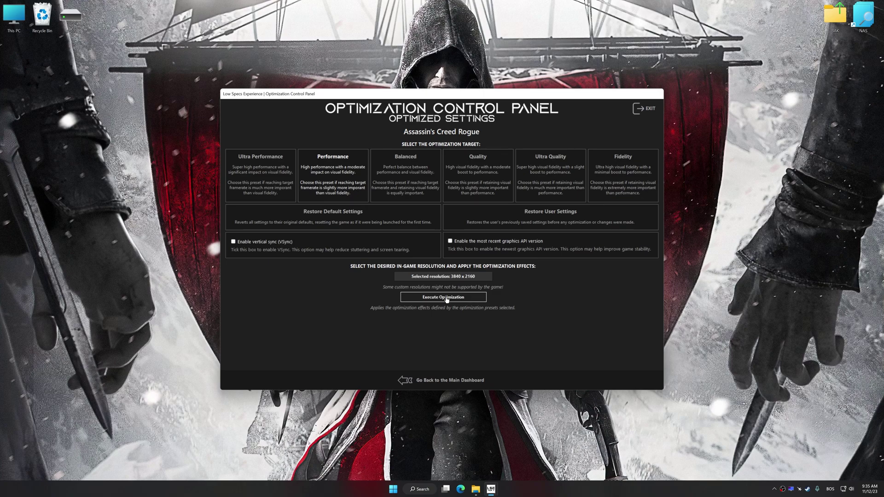
left_click(447, 299)
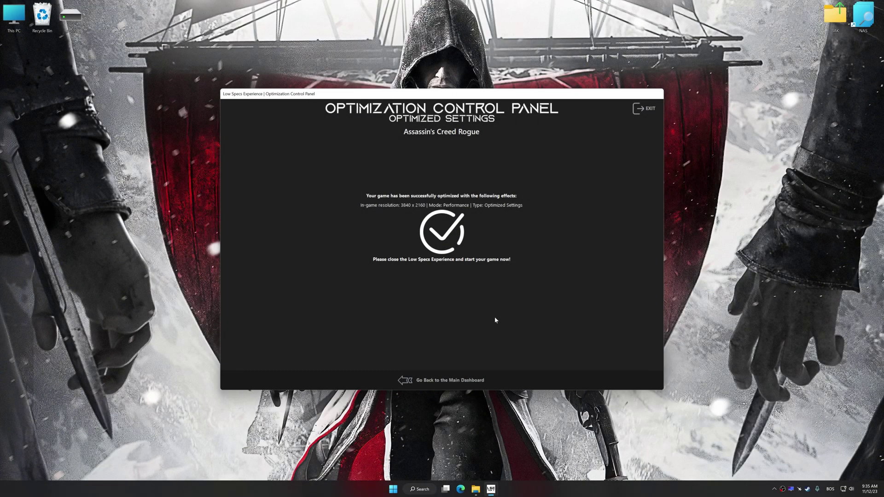
Step: From the main dashboard, run Restore User Settings under Optimized Settings and confirm with Yes
left_click(457, 380)
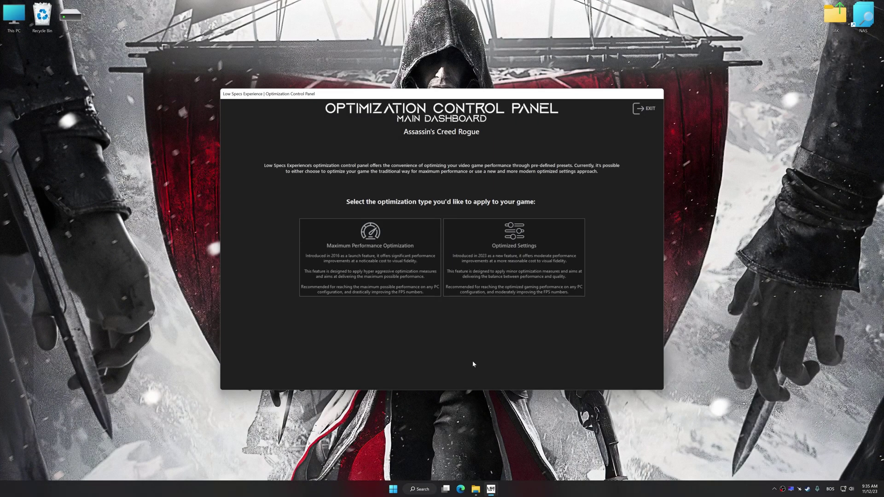
left_click(492, 291)
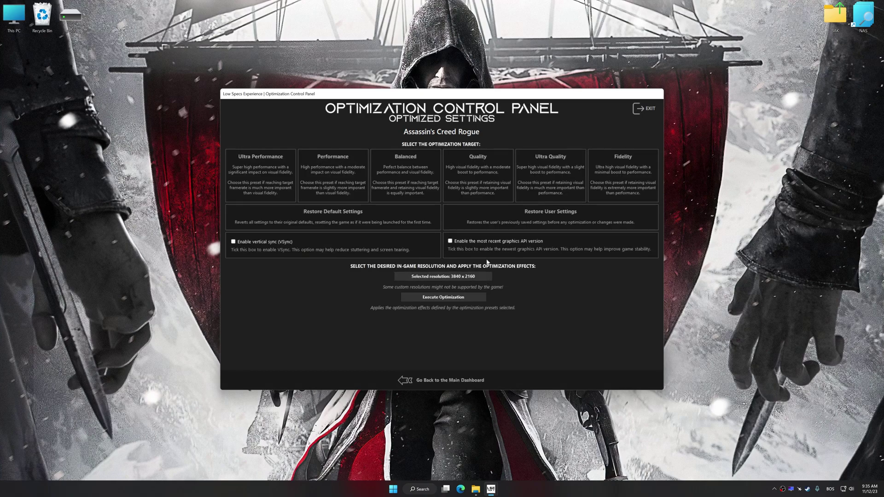
left_click(489, 222)
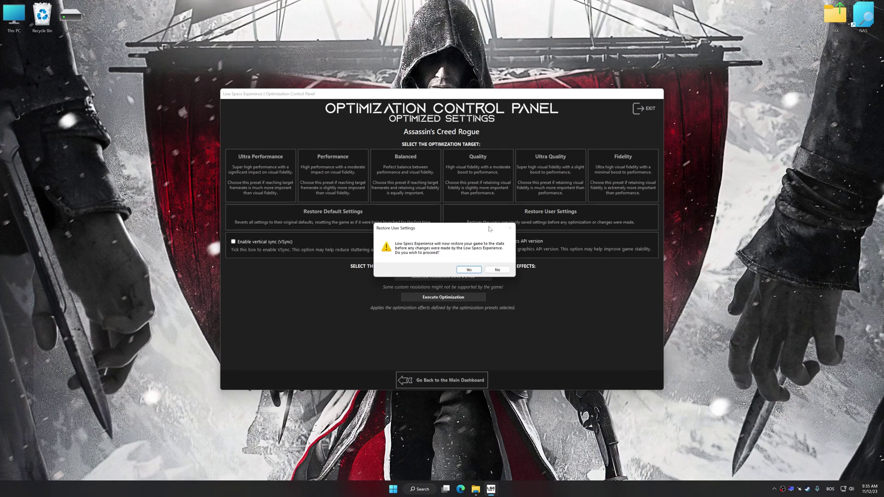
left_click(470, 270)
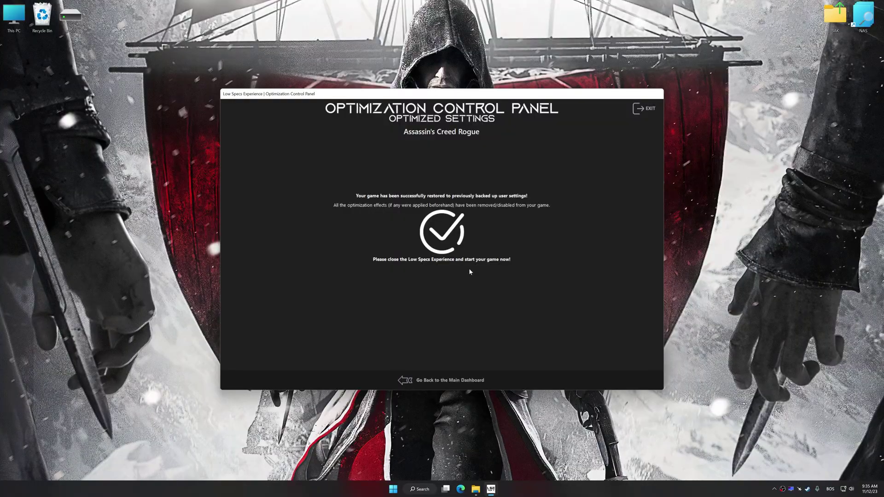